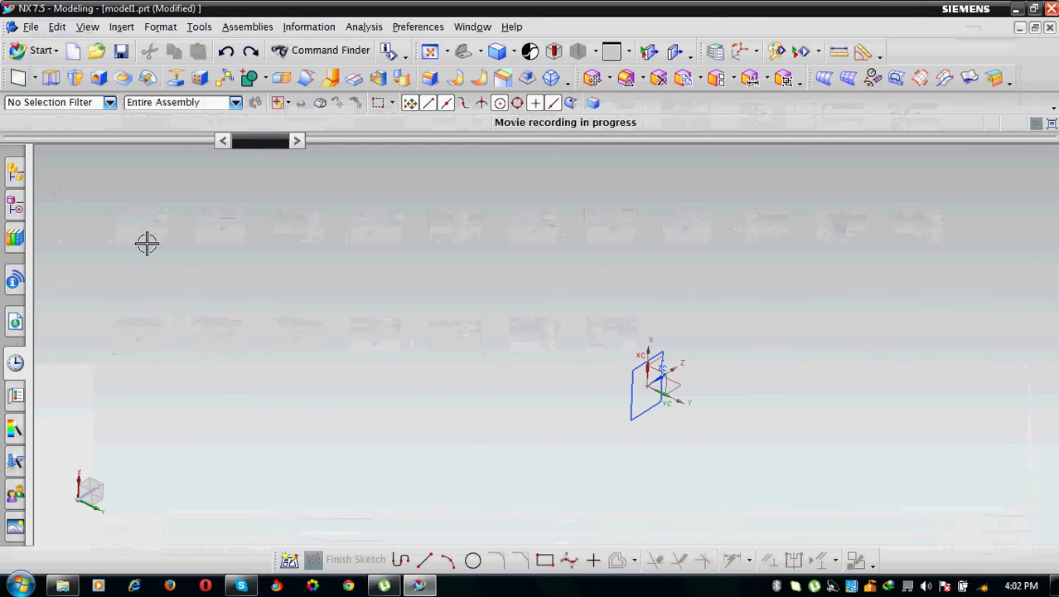
# Extrude the square sketch curves 300 mm into a solid block.
pyautogui.click(50, 77)
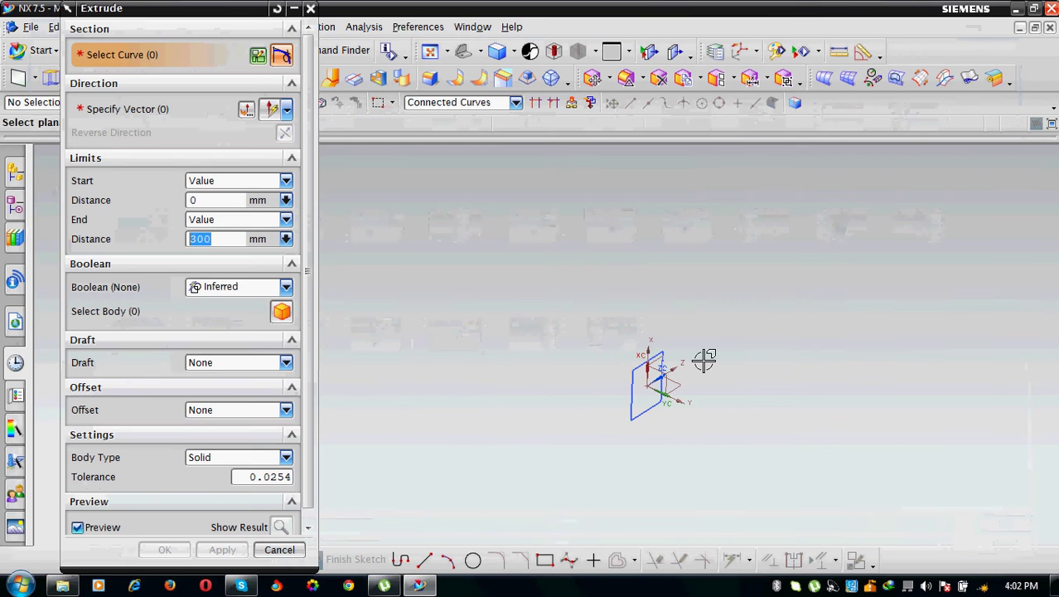
pyautogui.click(635, 409)
pyautogui.click(173, 550)
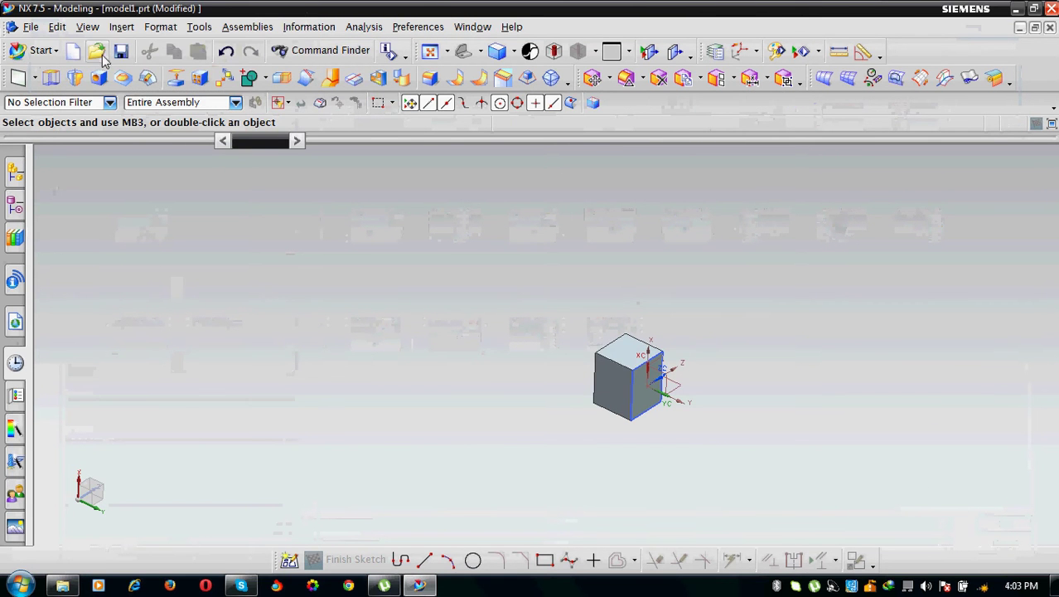
# Start a Draft from Insert > Detail Feature and accept the suggested draw direction on the cube.
pyautogui.click(126, 28)
pyautogui.moveTo(159, 290)
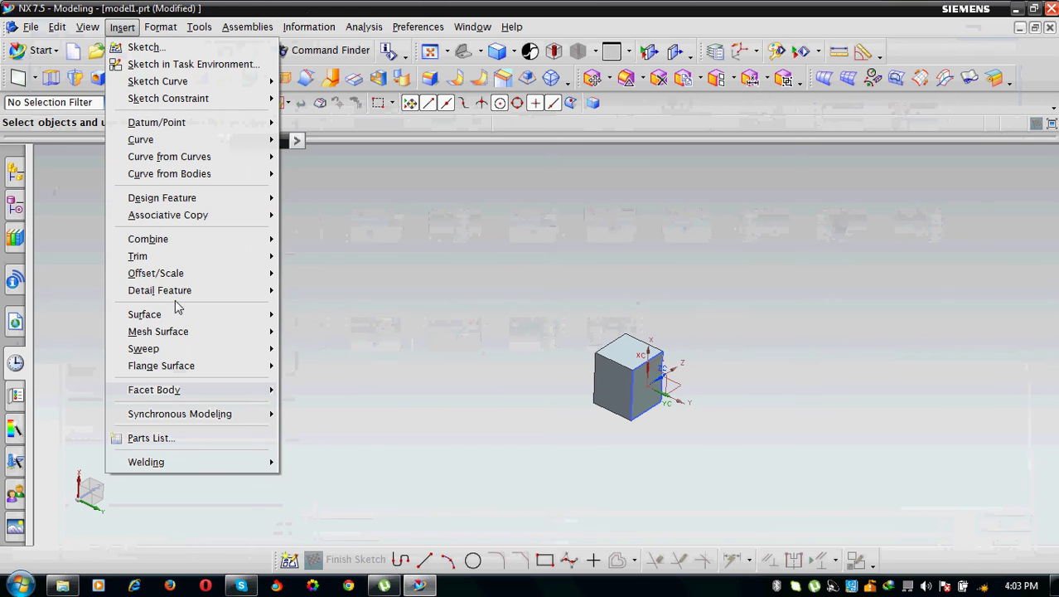
pyautogui.click(315, 460)
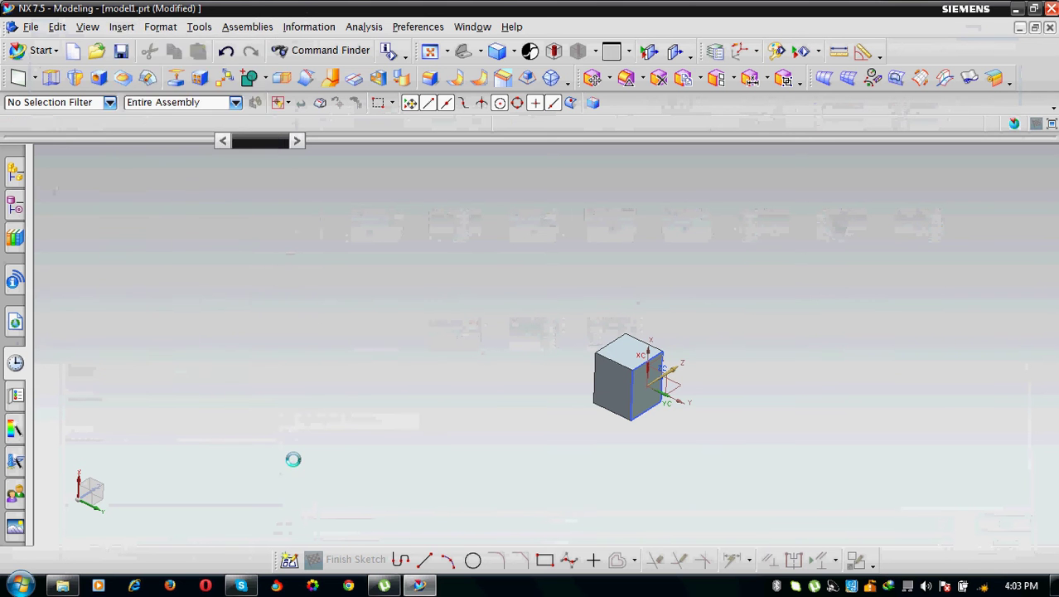
pyautogui.scroll(1, 578, 331)
pyautogui.scroll(1, 579, 331)
pyautogui.scroll(1, 578, 333)
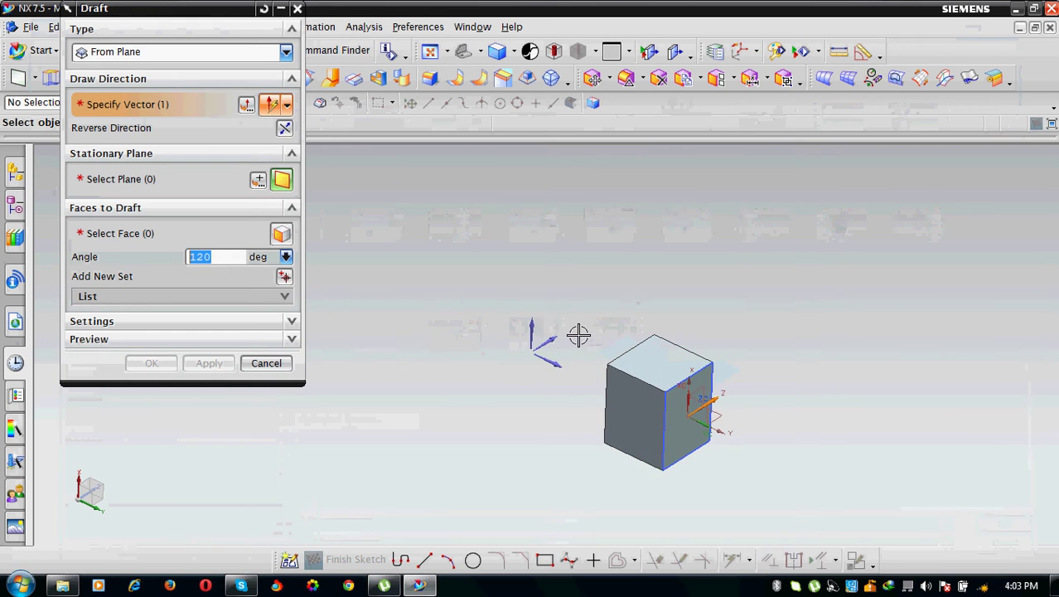
pyautogui.click(525, 324)
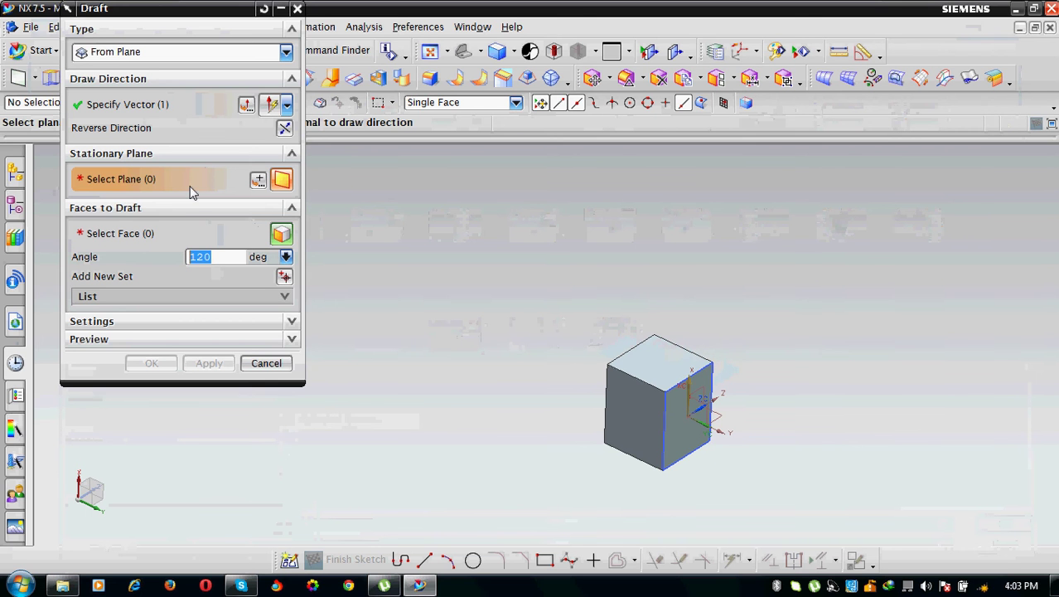
# Set the mid-height plane as the stationary plane, then deselect the top face that failed to draft.
pyautogui.click(729, 419)
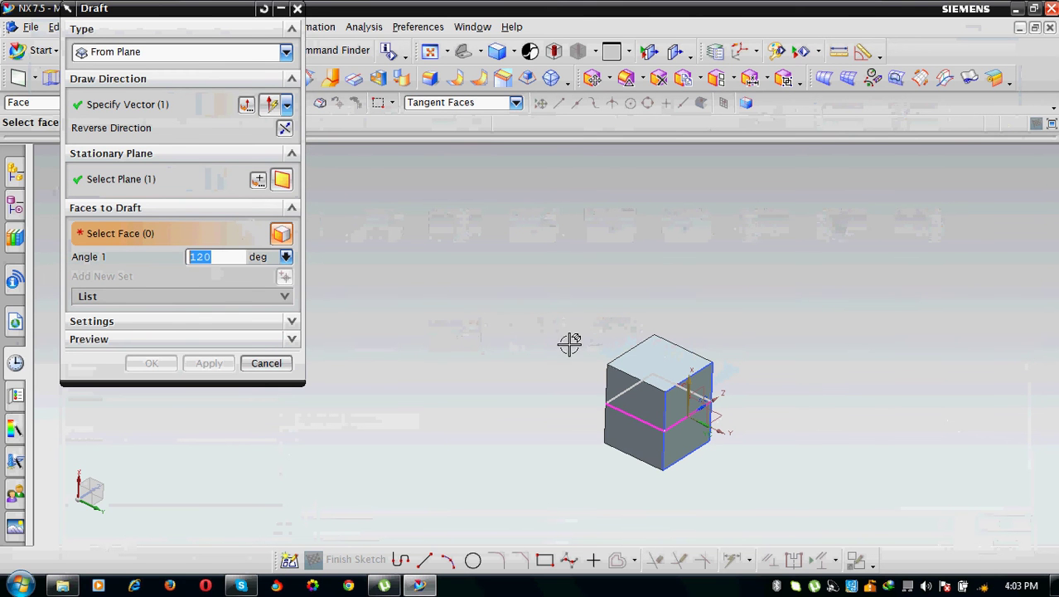
pyautogui.click(633, 352)
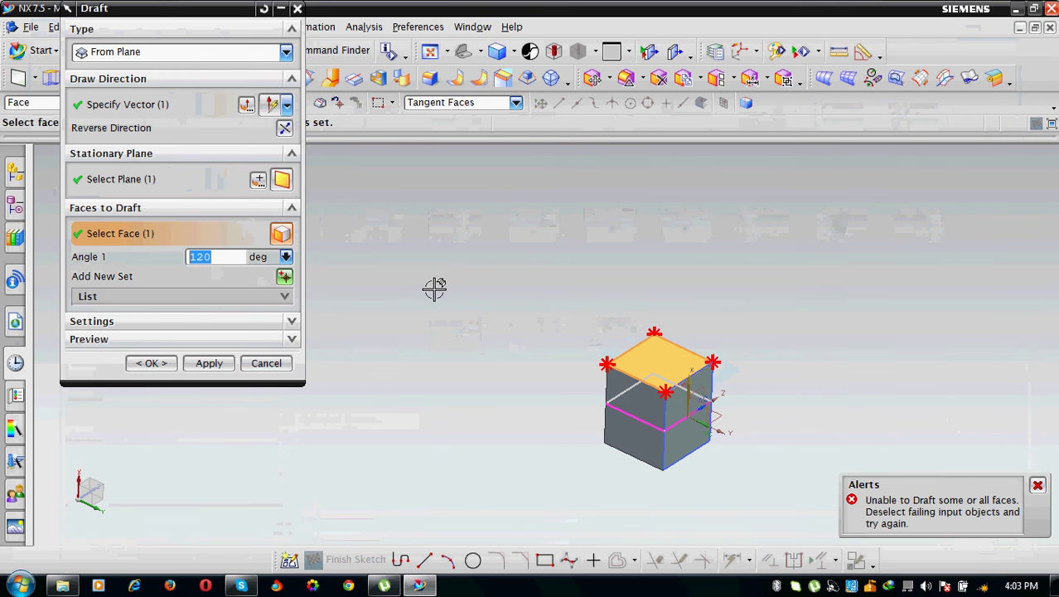
pyautogui.keyDown('shift'); pyautogui.click(670, 355); pyautogui.keyUp('shift')
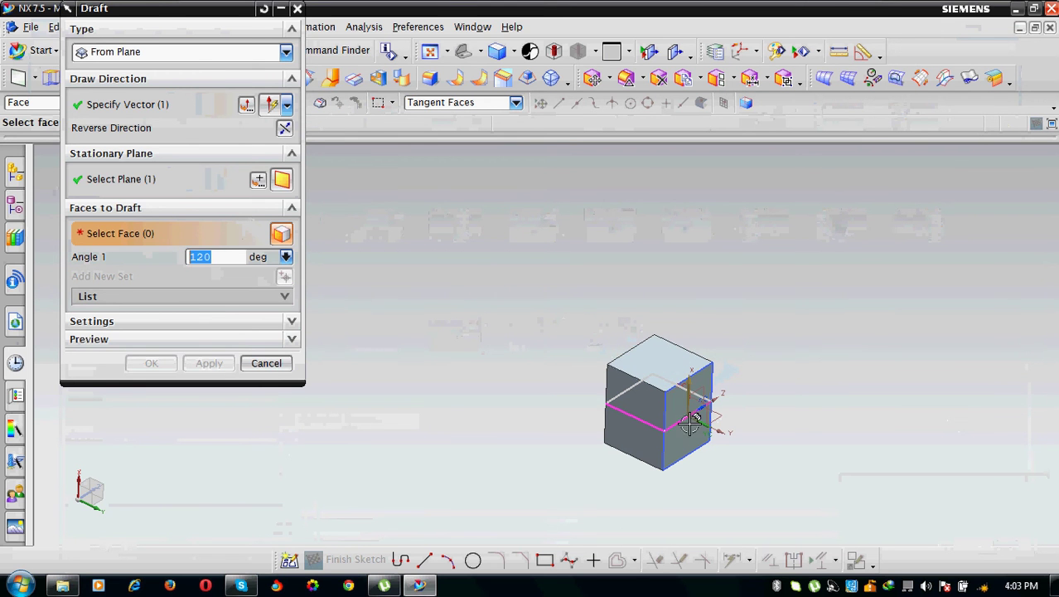
# Draft the block's right face at 117° Angle 1 and apply it.
pyautogui.click(718, 431)
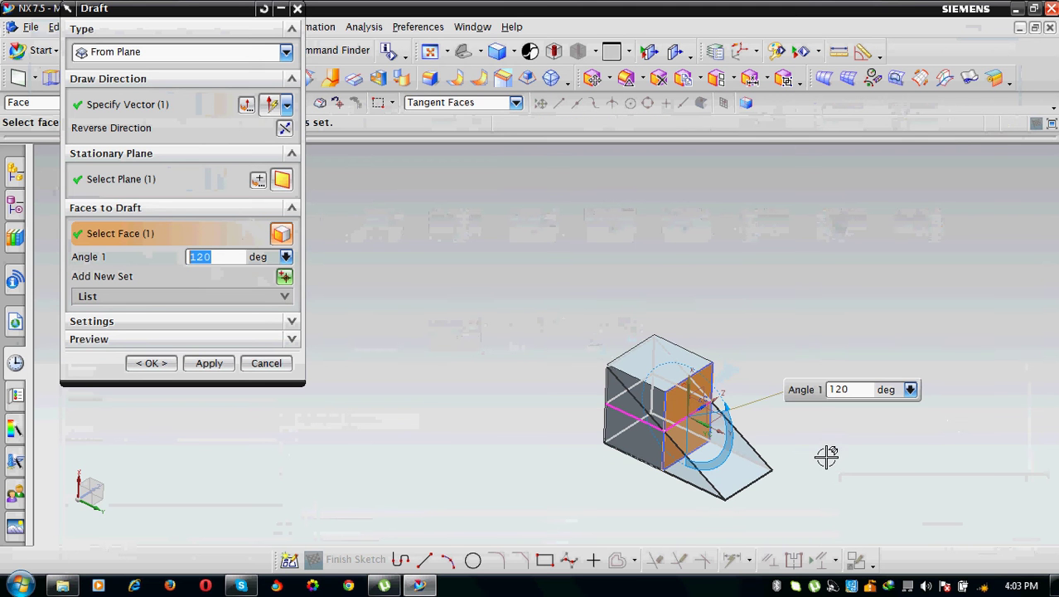
pyautogui.moveTo(815, 445)
pyautogui.keyDown('shift'); pyautogui.mouseDown(button='middle')
pyautogui.moveTo(660, 338)
pyautogui.moveTo(631, 395)
pyautogui.moveTo(580, 393)
pyautogui.moveTo(619, 350)
pyautogui.mouseUp(button='middle'); pyautogui.keyUp('shift')
pyautogui.keyDown('shift'); pyautogui.moveTo(710, 322); pyautogui.dragTo(571, 430, button='middle'); pyautogui.keyUp('shift')
pyautogui.moveTo(478, 362)
pyautogui.mouseDown(button='middle')
pyautogui.moveTo(454, 300)
pyautogui.moveTo(439, 356)
pyautogui.moveTo(382, 303)
pyautogui.moveTo(545, 382)
pyautogui.moveTo(655, 418)
pyautogui.moveTo(735, 423)
pyautogui.moveTo(700, 413)
pyautogui.mouseUp(button='middle')
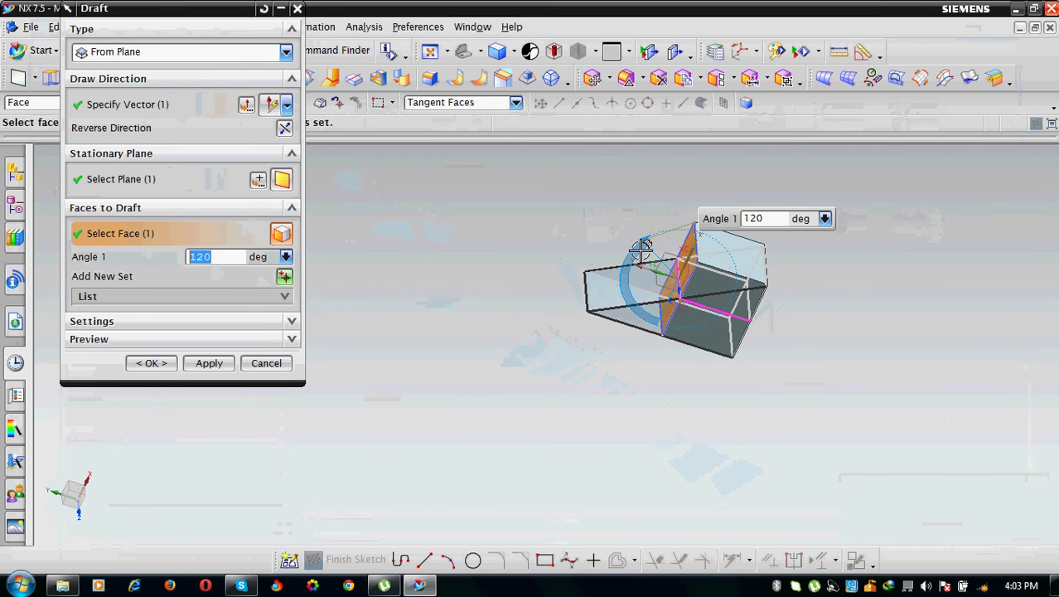
pyautogui.moveTo(634, 233)
pyautogui.mouseDown()
pyautogui.moveTo(667, 233)
pyautogui.moveTo(614, 255)
pyautogui.moveTo(603, 166)
pyautogui.moveTo(572, 156)
pyautogui.moveTo(695, 208)
pyautogui.moveTo(636, 210)
pyautogui.moveTo(704, 200)
pyautogui.moveTo(605, 213)
pyautogui.mouseUp()
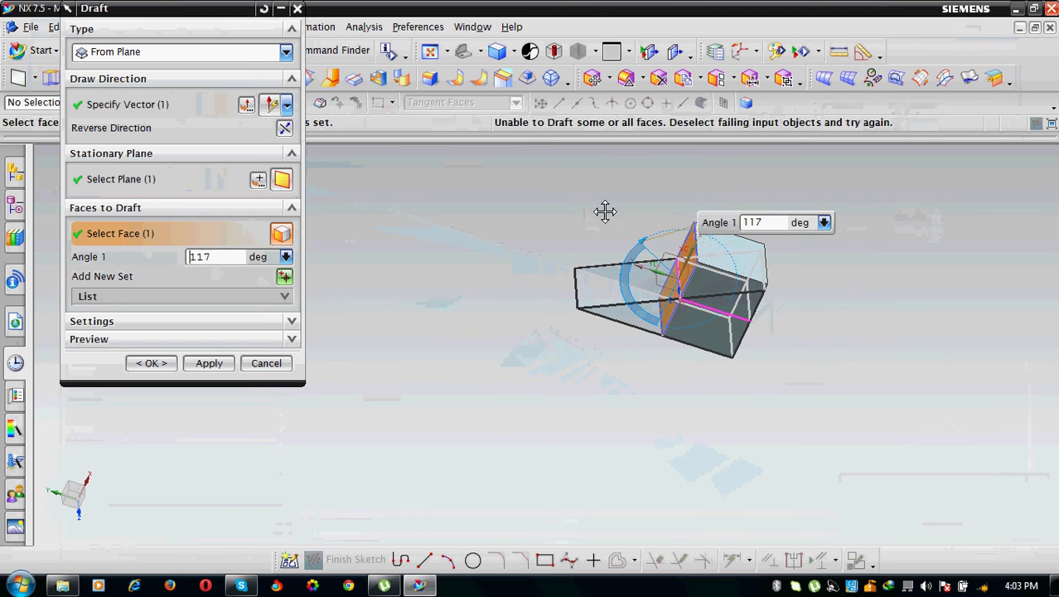
pyautogui.doubleClick(235, 257)
pyautogui.click(208, 363)
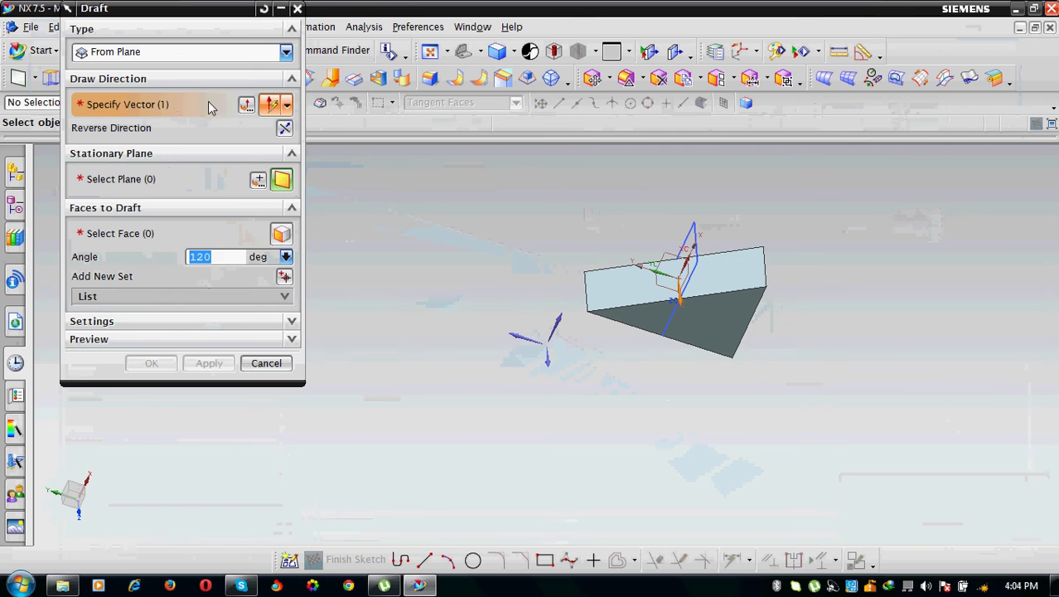
# Set the new draft's draw direction to the -XC Axis vector type.
pyautogui.click(244, 104)
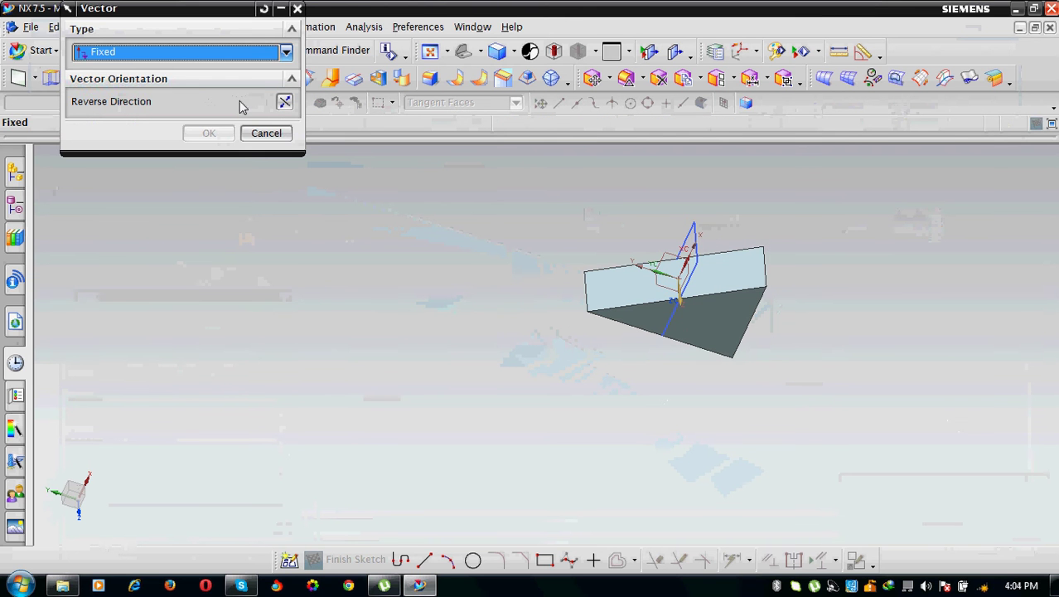
pyautogui.click(157, 51)
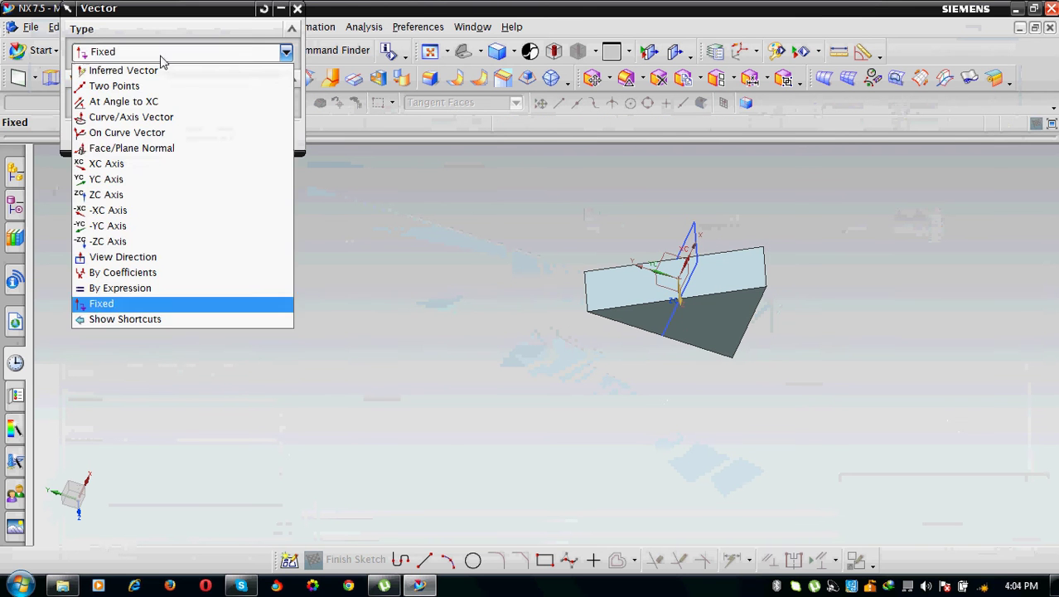
pyautogui.click(109, 210)
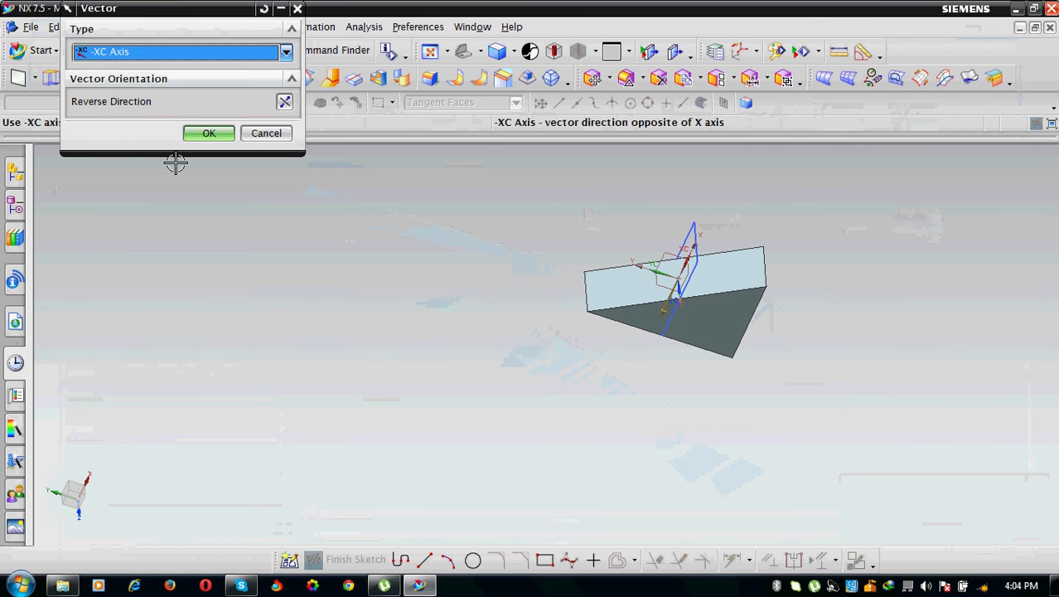
pyautogui.click(190, 131)
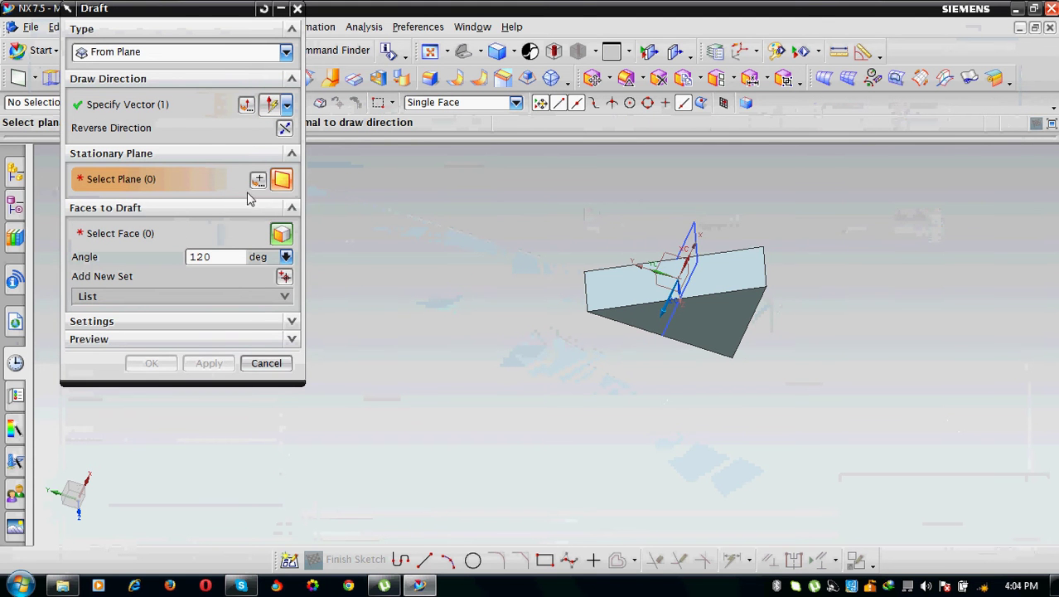
# Set the stationary plane and try the bottom and other faces, deselecting each that fails to draft.
pyautogui.click(679, 264)
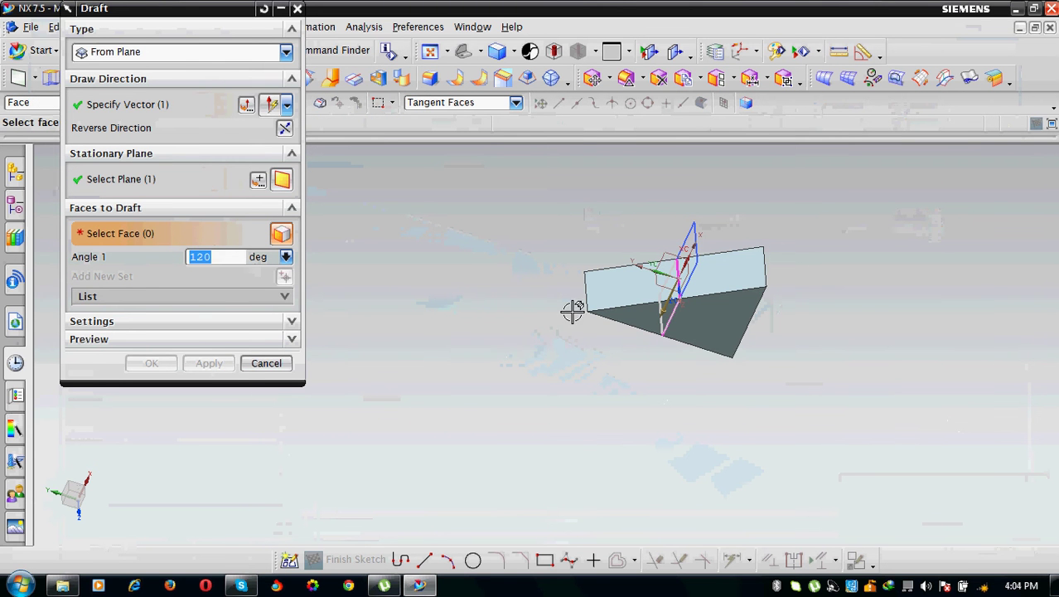
pyautogui.click(631, 310)
pyautogui.keyDown('shift'); pyautogui.click(643, 348); pyautogui.keyUp('shift')
pyautogui.moveTo(794, 284)
pyautogui.mouseDown(button='middle')
pyautogui.moveTo(721, 268)
pyautogui.moveTo(663, 303)
pyautogui.mouseUp(button='middle')
pyautogui.click(671, 305)
pyautogui.keyDown('shift'); pyautogui.click(659, 308); pyautogui.keyUp('shift')
pyautogui.moveTo(583, 361); pyautogui.dragTo(740, 350, button='middle')
pyautogui.click(516, 342)
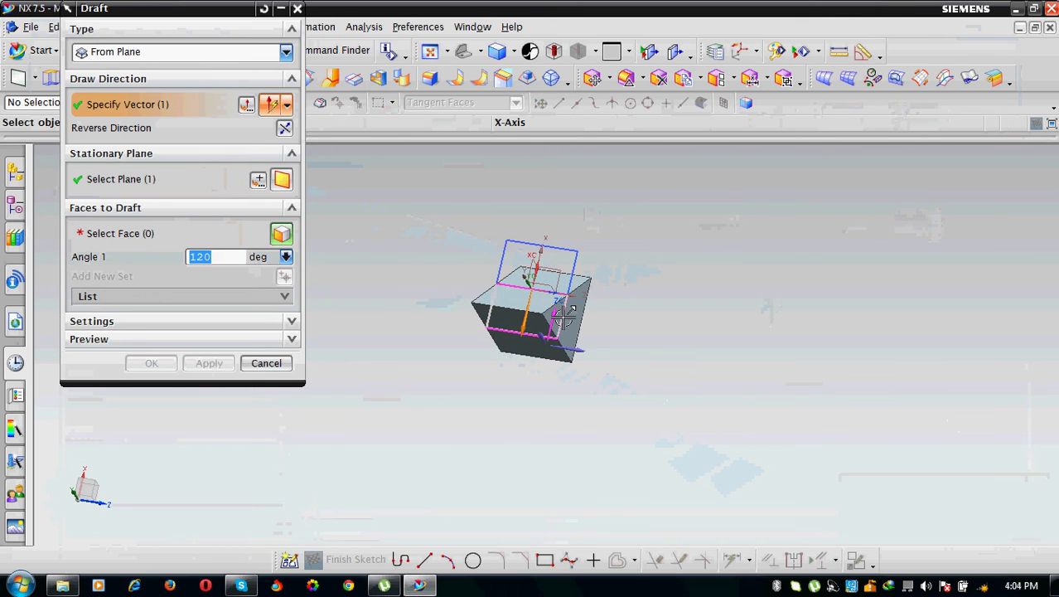
# Select the front face and drag Angle 1 up to 162°, despite the unable-to-draft alert.
pyautogui.click(526, 326)
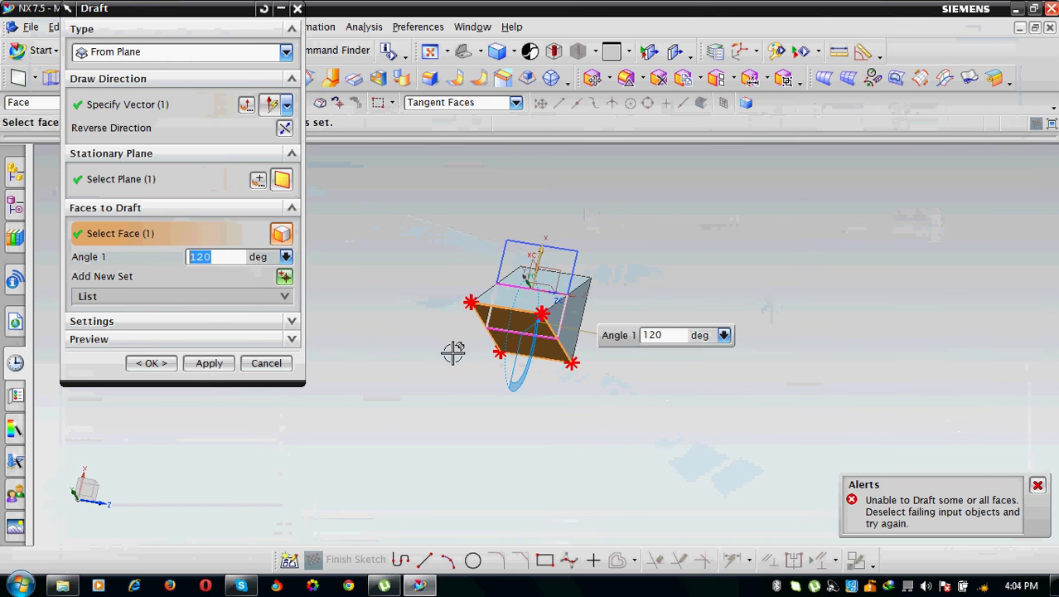
pyautogui.moveTo(630, 383); pyautogui.dragTo(568, 391, button='middle')
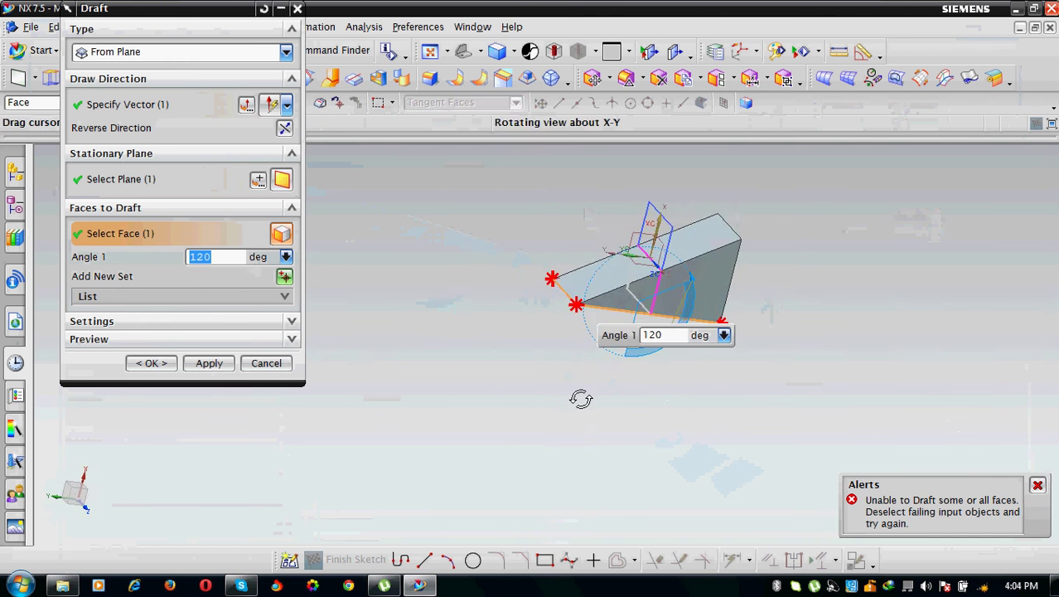
pyautogui.moveTo(702, 334)
pyautogui.mouseDown()
pyautogui.moveTo(679, 251)
pyautogui.moveTo(595, 352)
pyautogui.moveTo(579, 300)
pyautogui.mouseUp()
pyautogui.moveTo(579, 300)
pyautogui.mouseDown(button='middle')
pyautogui.moveTo(620, 241)
pyautogui.moveTo(578, 276)
pyautogui.mouseUp(button='middle')
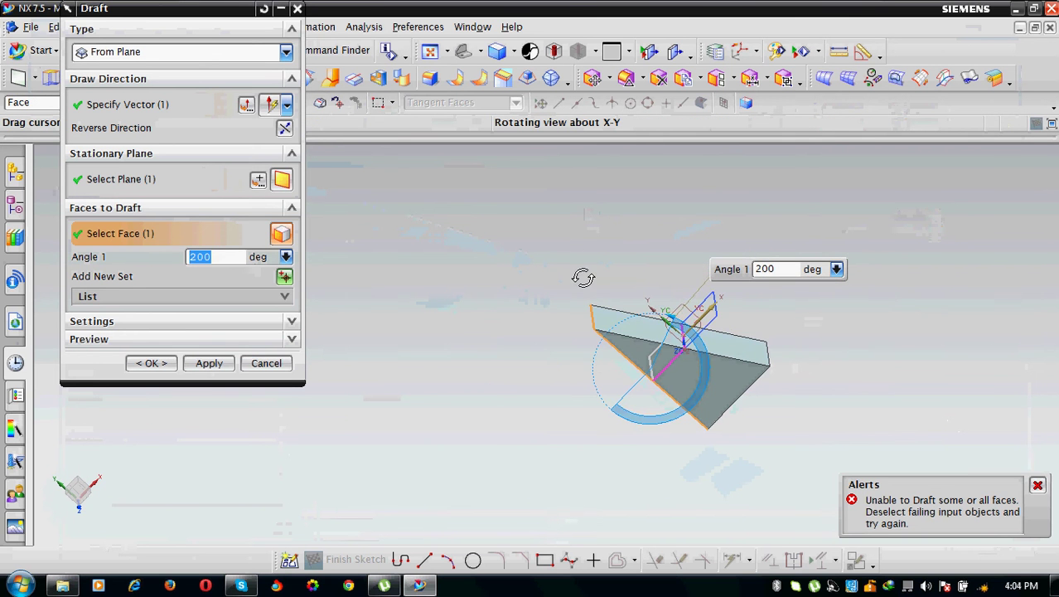
pyautogui.moveTo(618, 307); pyautogui.dragTo(662, 300)
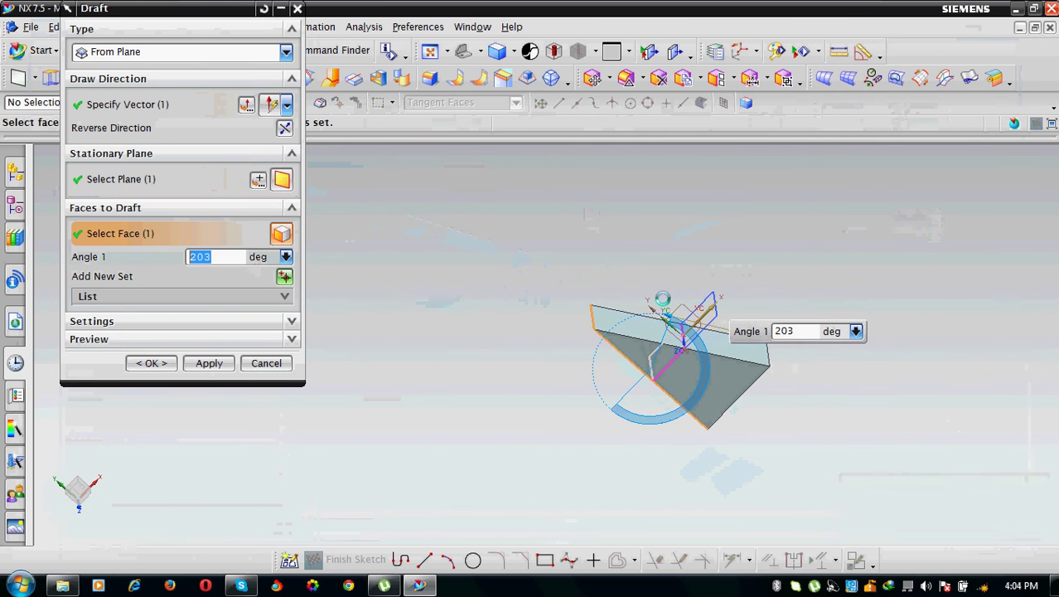
pyautogui.moveTo(587, 300); pyautogui.dragTo(636, 286, button='middle')
pyautogui.moveTo(635, 287)
pyautogui.mouseDown()
pyautogui.moveTo(500, 373)
pyautogui.moveTo(494, 473)
pyautogui.moveTo(576, 268)
pyautogui.moveTo(646, 270)
pyautogui.moveTo(688, 332)
pyautogui.moveTo(698, 457)
pyautogui.moveTo(645, 516)
pyautogui.moveTo(711, 350)
pyautogui.moveTo(690, 332)
pyautogui.mouseUp()
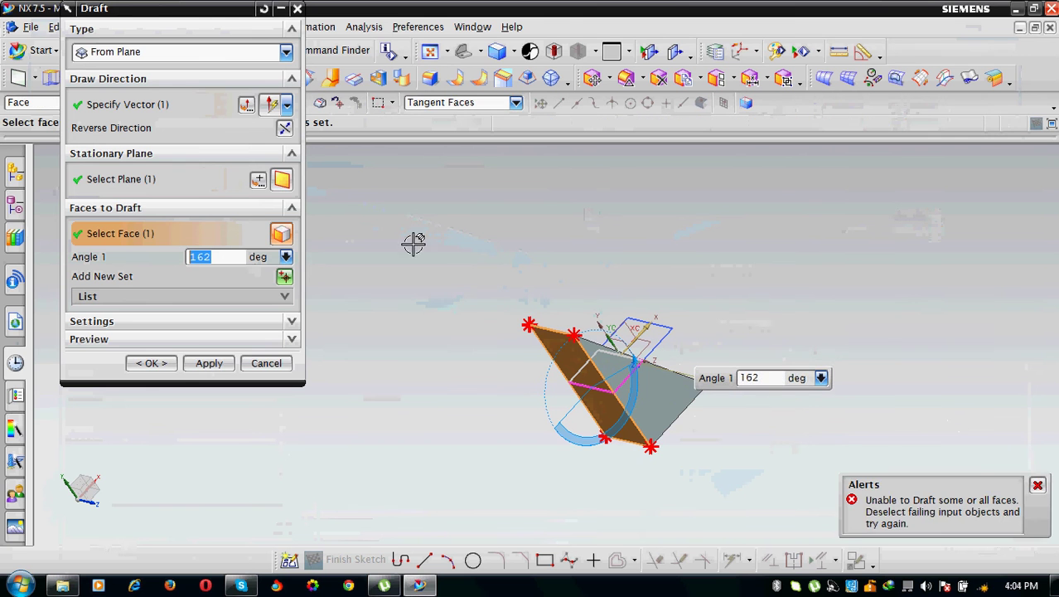
# Target the right face plus a second side face and enter 30 for Angle 1.
pyautogui.keyDown('shift'); pyautogui.click(595, 412); pyautogui.keyUp('shift')
pyautogui.click(626, 390)
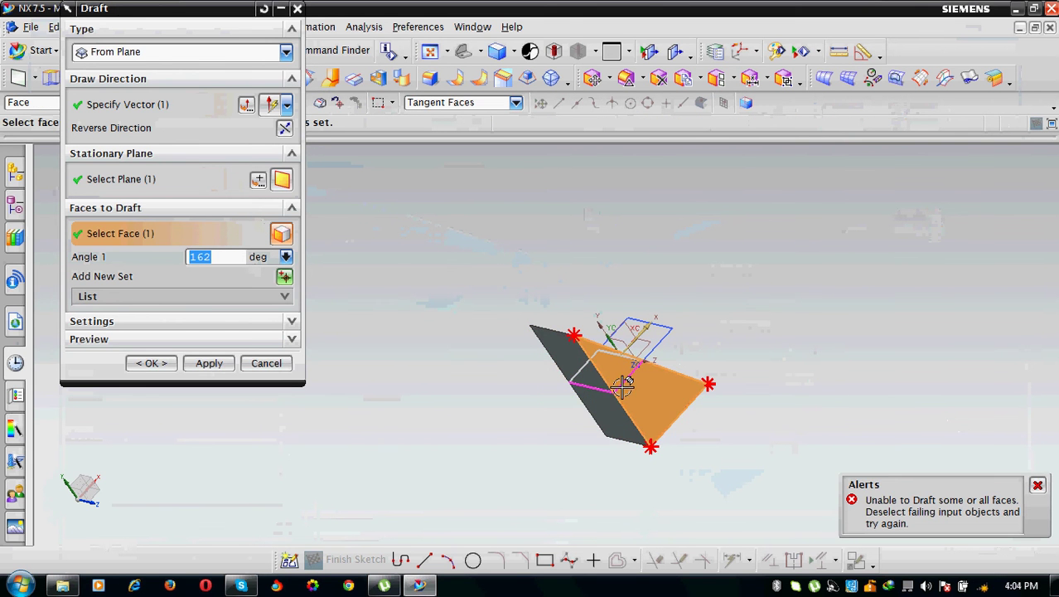
pyautogui.moveTo(702, 343); pyautogui.dragTo(610, 347, button='middle')
pyautogui.write('30')
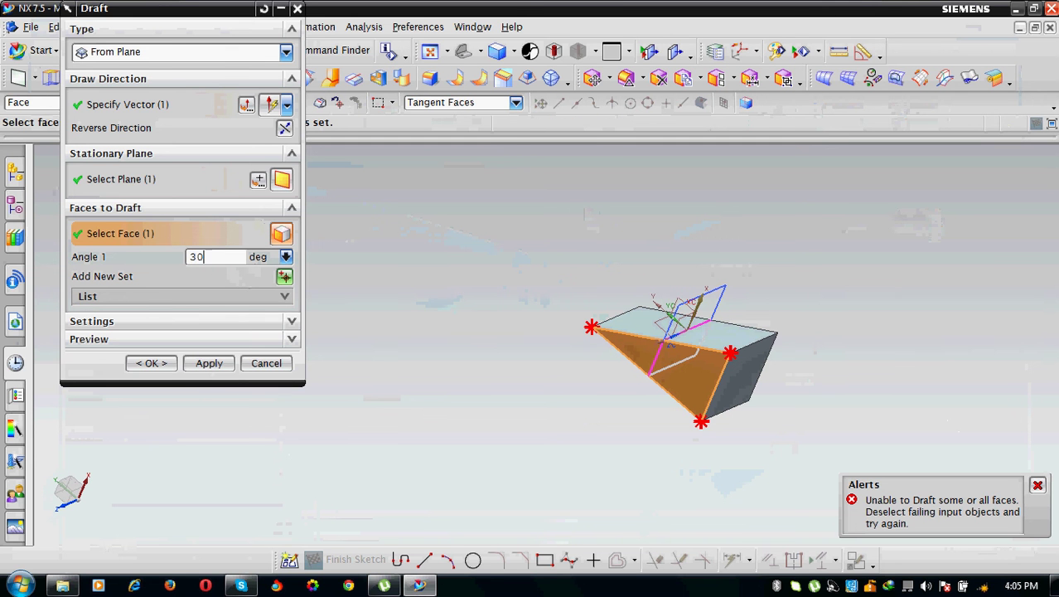
pyautogui.click(593, 348)
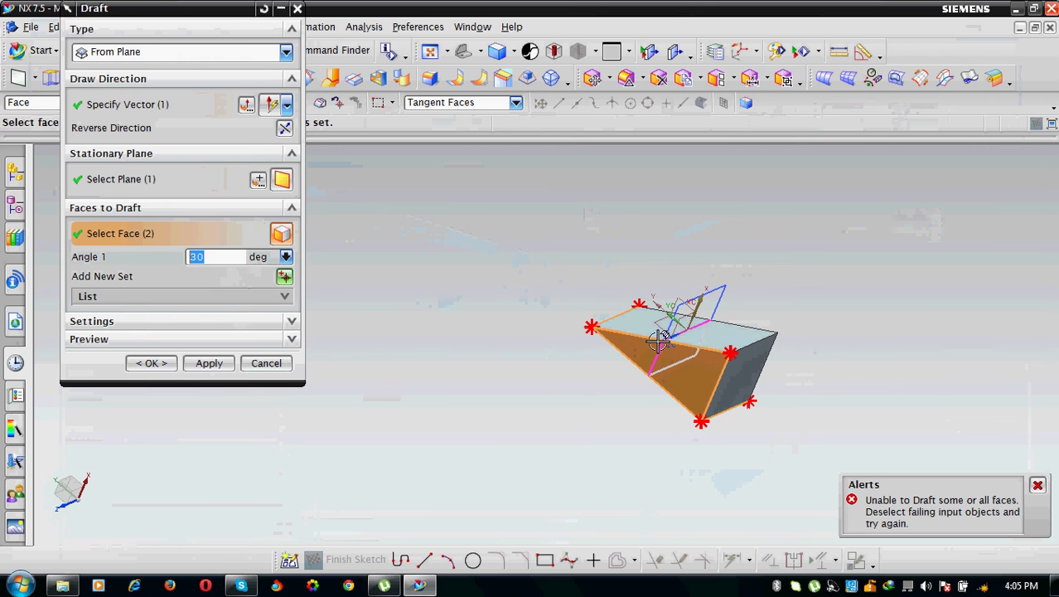
pyautogui.click(680, 316)
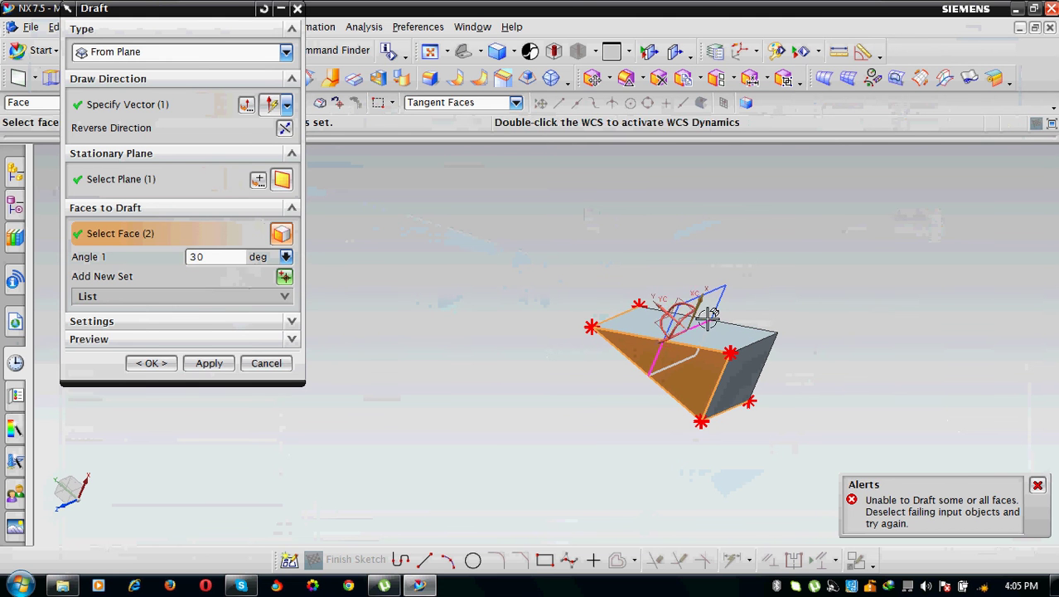
pyautogui.click(245, 105)
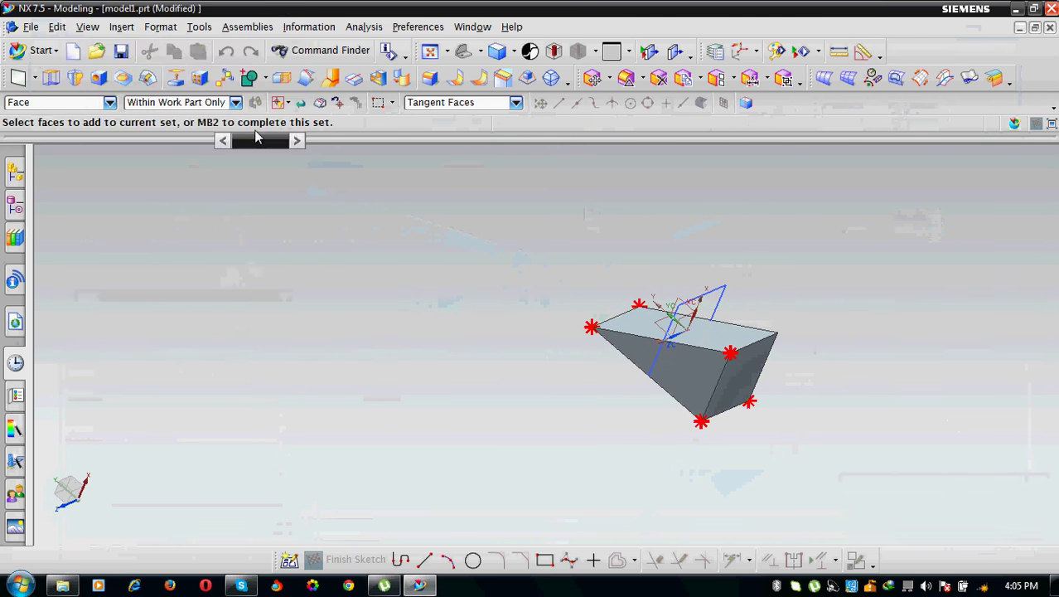
# Make the draw direction a reversed Fixed vector and check the two-face 30° taper preview.
pyautogui.click(699, 316)
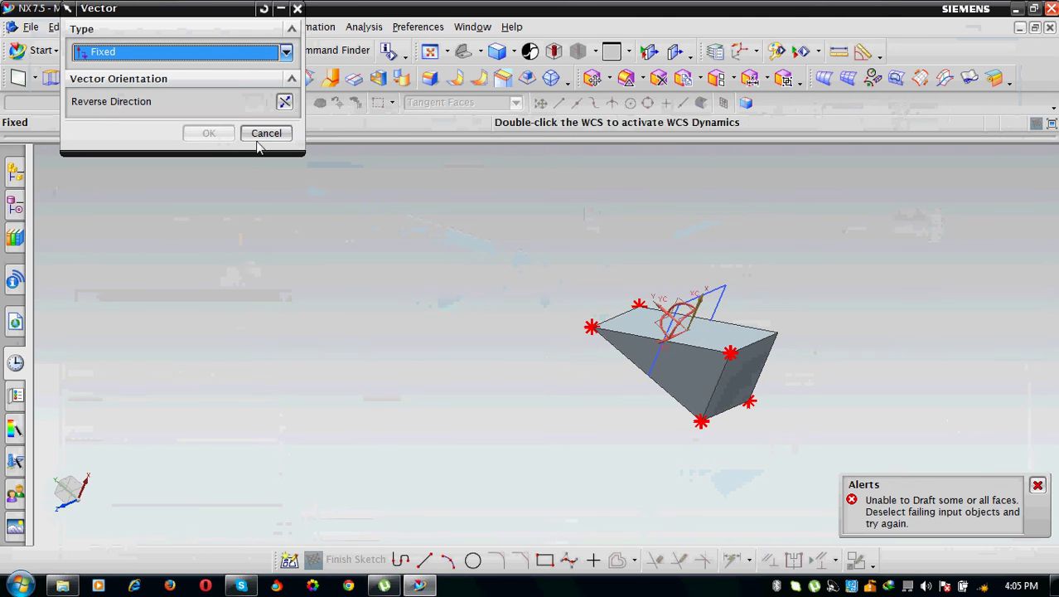
pyautogui.click(283, 102)
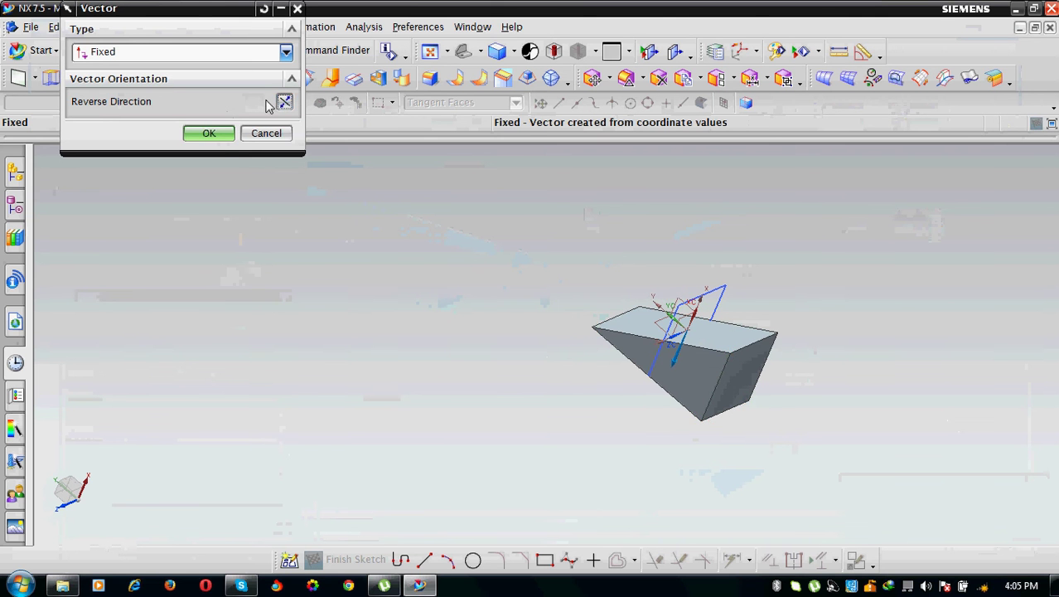
pyautogui.click(217, 137)
pyautogui.moveTo(504, 335); pyautogui.dragTo(544, 324, button='middle')
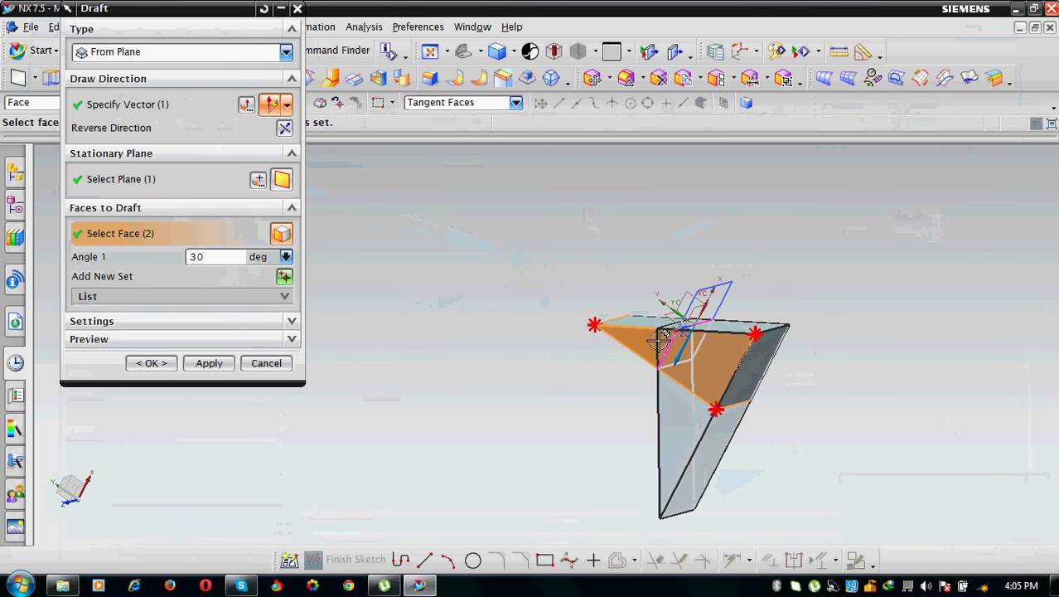
# Apply the two-face 30° draft and start a new one using the datum plane as stationary plane.
pyautogui.click(217, 366)
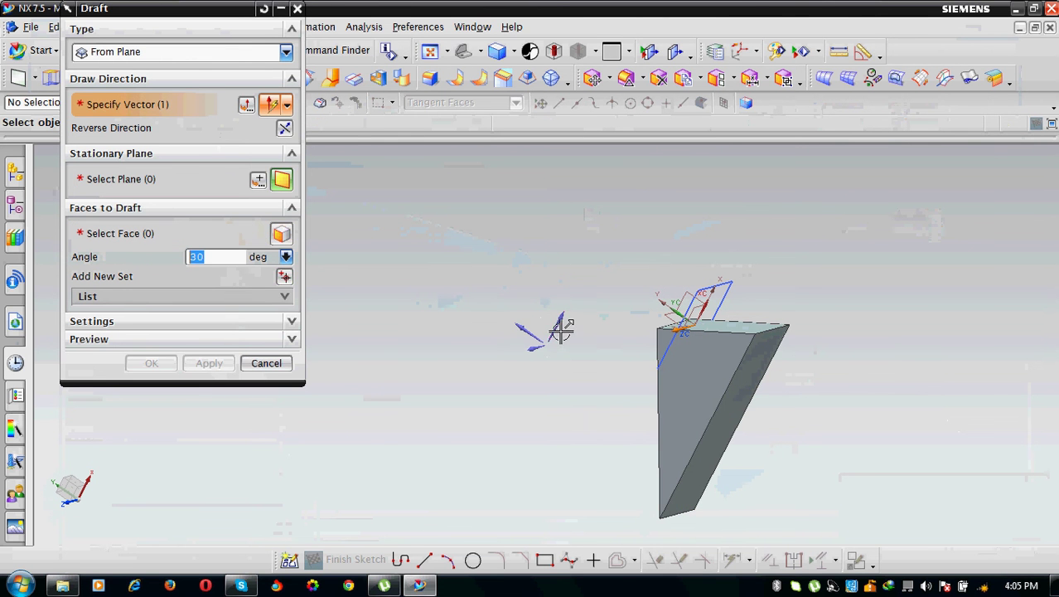
pyautogui.click(529, 349)
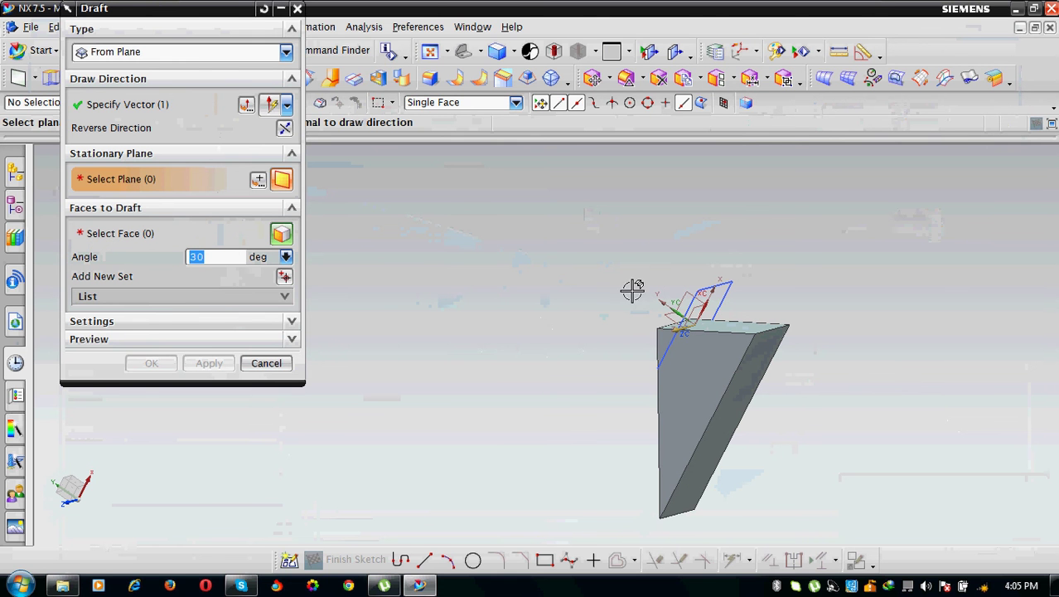
pyautogui.click(668, 313)
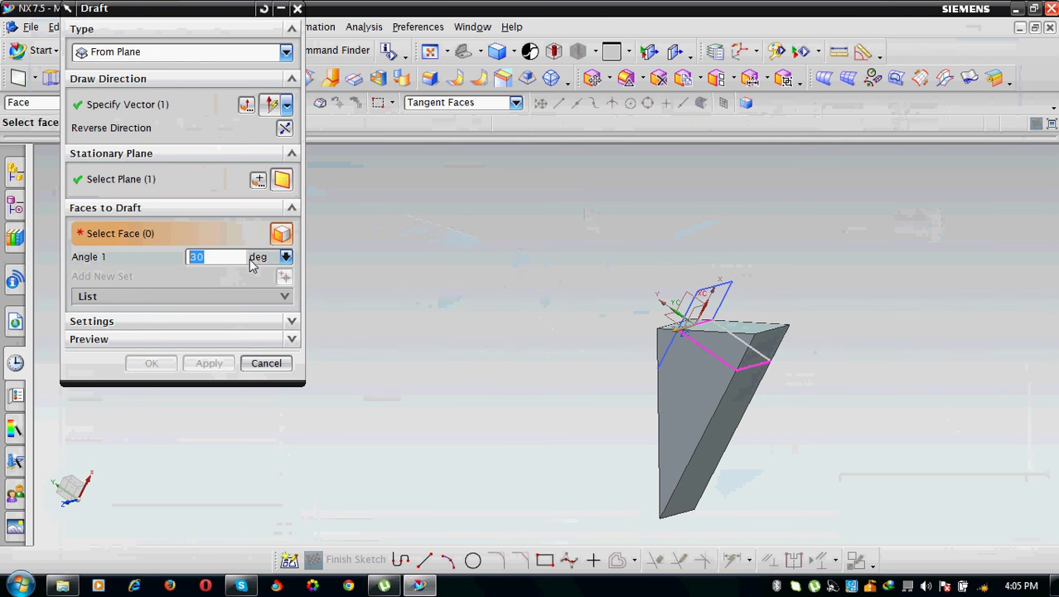
# Select one side face, drag Angle 1 to 115°, and fit the solid in view.
pyautogui.click(734, 430)
pyautogui.keyDown('shift'); pyautogui.click(711, 422); pyautogui.keyUp('shift')
pyautogui.click(689, 412)
pyautogui.moveTo(580, 370)
pyautogui.mouseDown(button='middle')
pyautogui.moveTo(583, 274)
pyautogui.moveTo(733, 212)
pyautogui.mouseUp(button='middle')
pyautogui.moveTo(732, 212)
pyautogui.mouseDown()
pyautogui.moveTo(770, 200)
pyautogui.moveTo(708, 196)
pyautogui.moveTo(891, 175)
pyautogui.moveTo(711, 206)
pyautogui.mouseUp()
pyautogui.rightClick(832, 369)
pyautogui.click(866, 158)
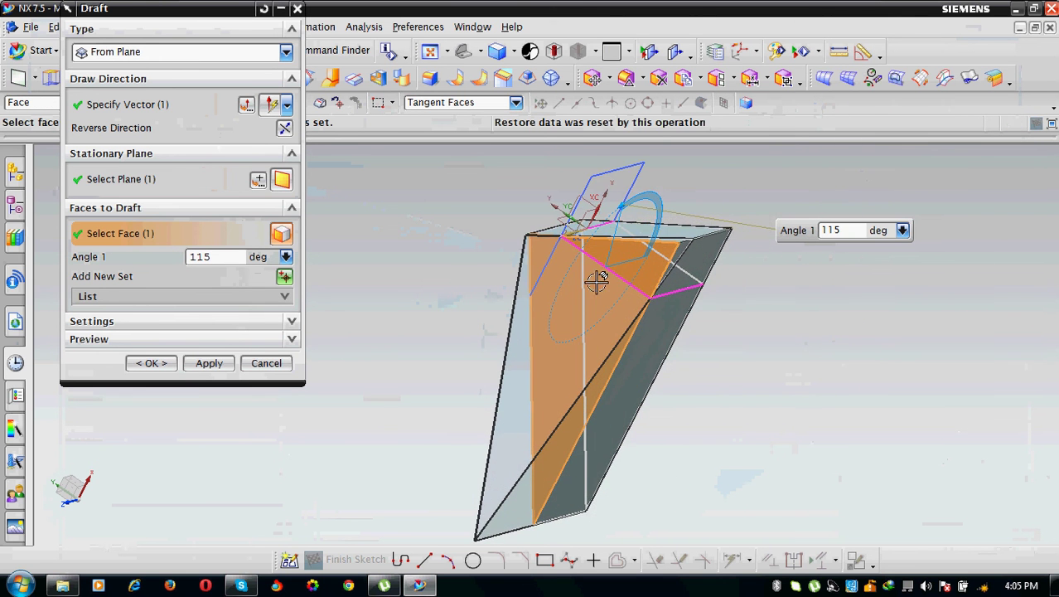
# Reduce the side-face draft to 49°, apply it, and close the Draft dialog.
pyautogui.moveTo(624, 213)
pyautogui.mouseDown()
pyautogui.moveTo(638, 203)
pyautogui.moveTo(669, 213)
pyautogui.moveTo(638, 220)
pyautogui.moveTo(651, 217)
pyautogui.moveTo(655, 265)
pyautogui.mouseUp()
pyautogui.moveTo(723, 347)
pyautogui.mouseDown(button='middle')
pyautogui.moveTo(734, 291)
pyautogui.moveTo(708, 328)
pyautogui.mouseUp(button='middle')
pyautogui.moveTo(728, 407)
pyautogui.mouseDown(button='middle')
pyautogui.moveTo(709, 362)
pyautogui.moveTo(704, 410)
pyautogui.mouseUp(button='middle')
pyautogui.moveTo(665, 303)
pyautogui.mouseDown()
pyautogui.moveTo(610, 310)
pyautogui.moveTo(685, 310)
pyautogui.moveTo(610, 310)
pyautogui.moveTo(673, 305)
pyautogui.moveTo(645, 315)
pyautogui.mouseUp()
pyautogui.click(208, 363)
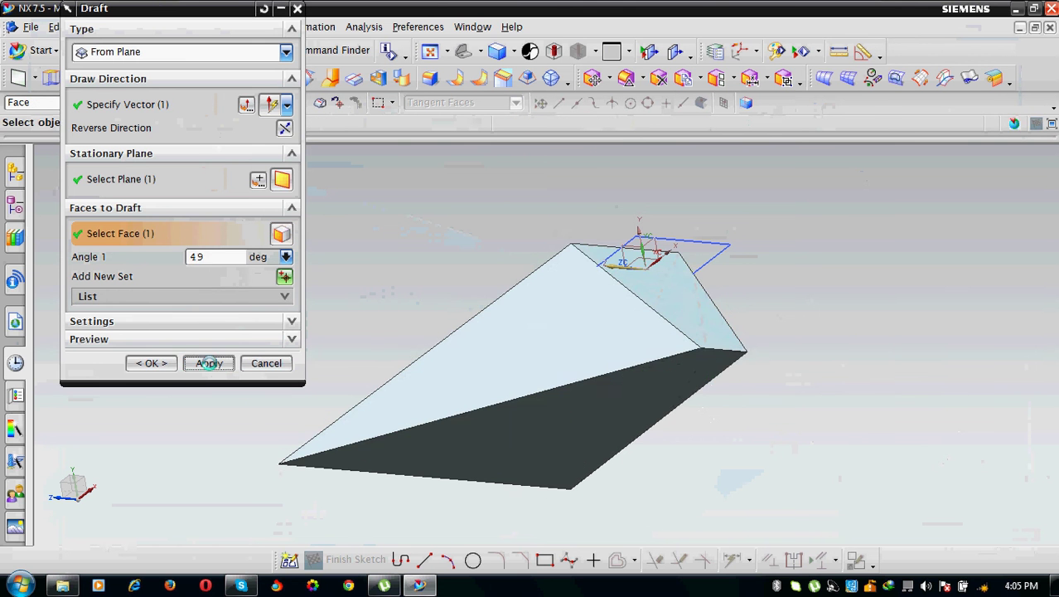
pyautogui.moveTo(718, 281)
pyautogui.mouseDown(button='middle')
pyautogui.moveTo(474, 338)
pyautogui.moveTo(437, 371)
pyautogui.moveTo(438, 433)
pyautogui.moveTo(410, 441)
pyautogui.moveTo(440, 458)
pyautogui.moveTo(367, 426)
pyautogui.mouseUp(button='middle')
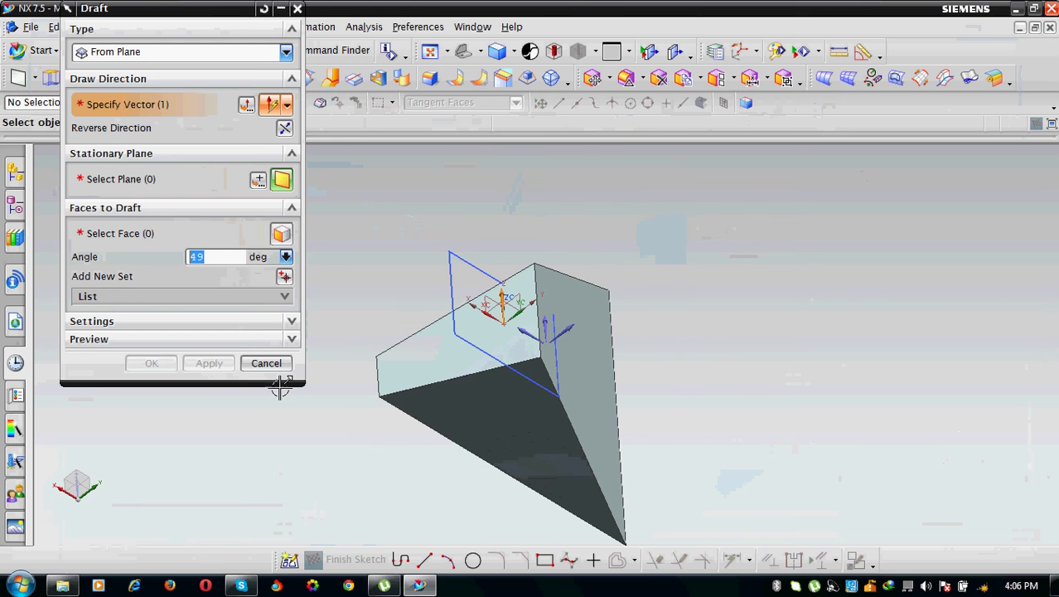
pyautogui.click(296, 9)
pyautogui.click(197, 27)
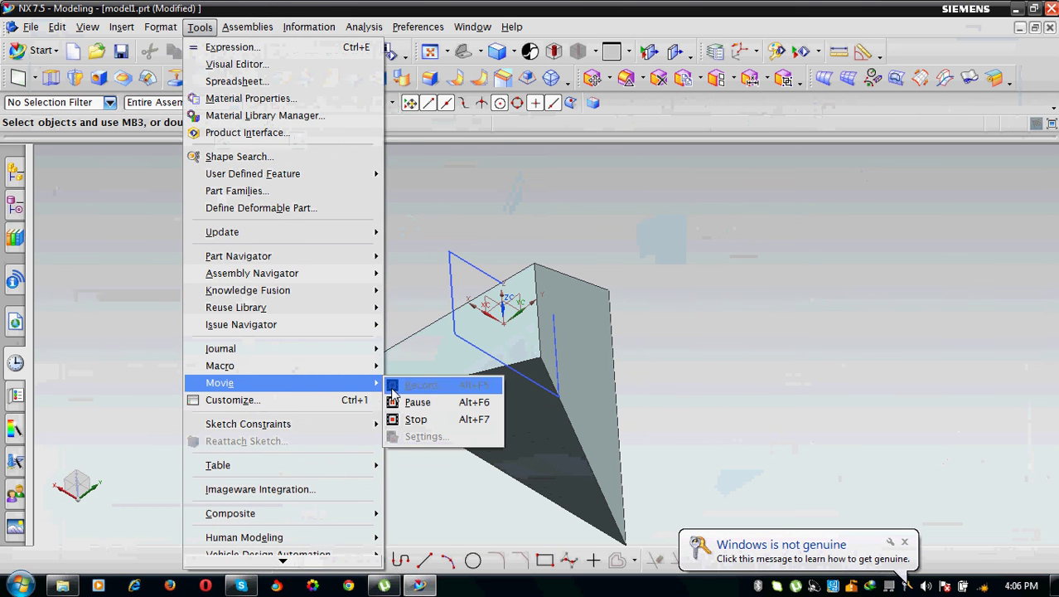